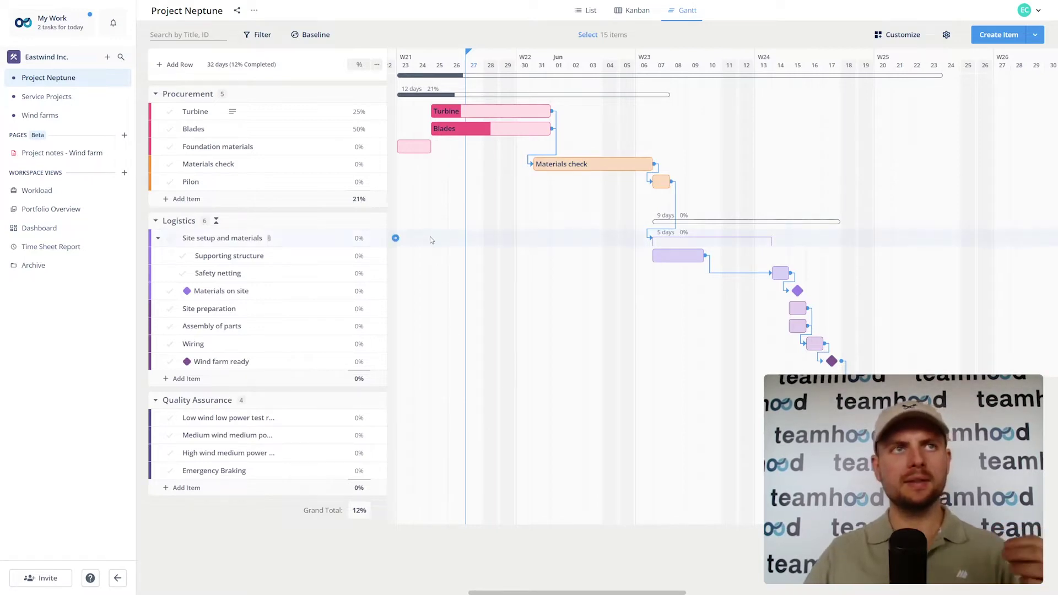
Open the Service Projects board from the sidebar.
click(42, 95)
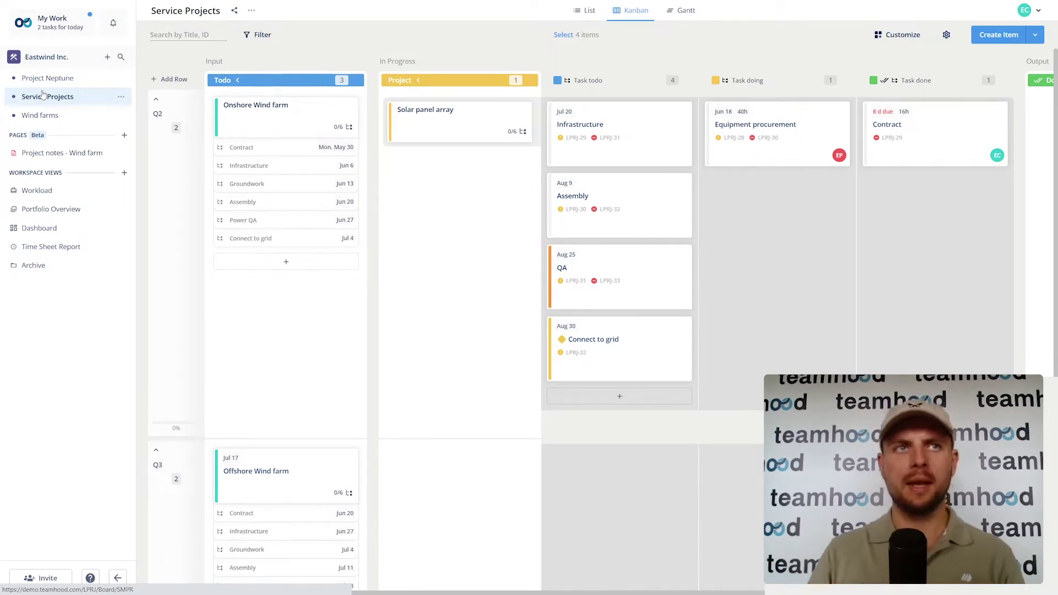
click(54, 79)
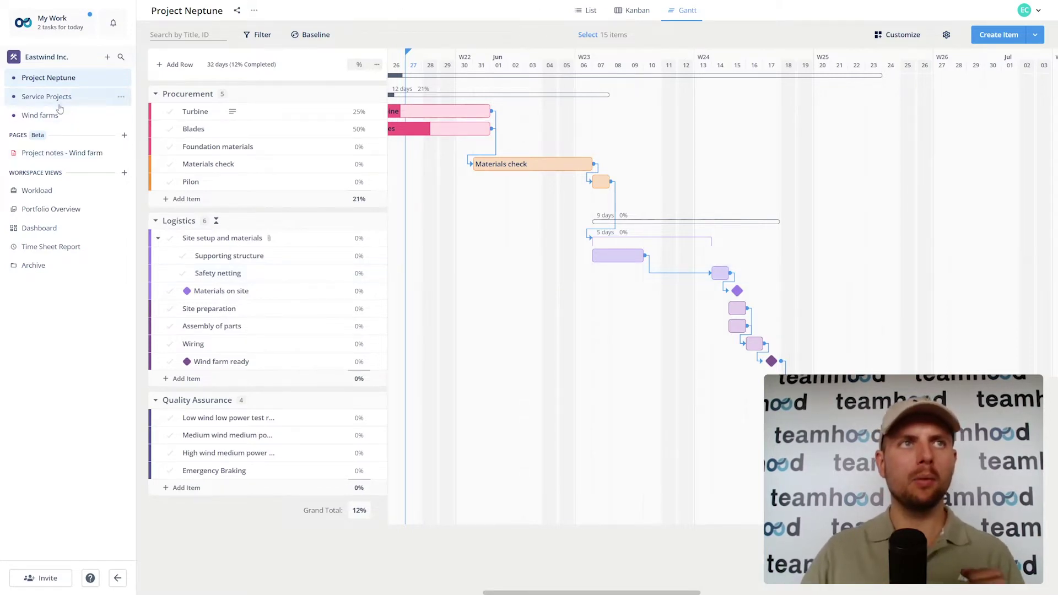
Load the Service Projects Kanban board with its Todo, Project and task columns.
click(59, 106)
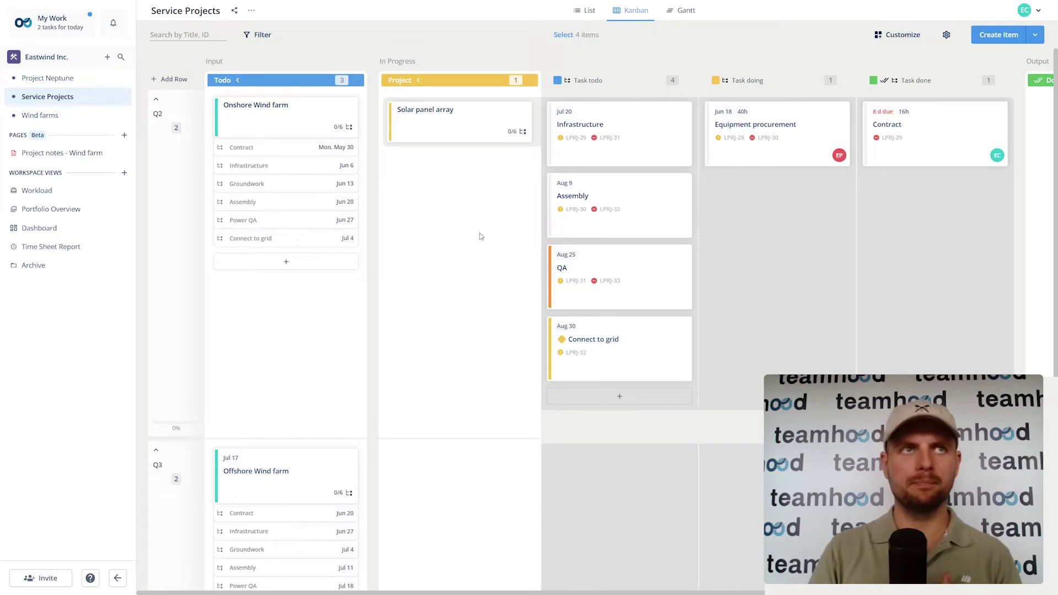
Open Project Neptune's Gantt timeline and shift it right to reveal the W21 dates.
click(56, 79)
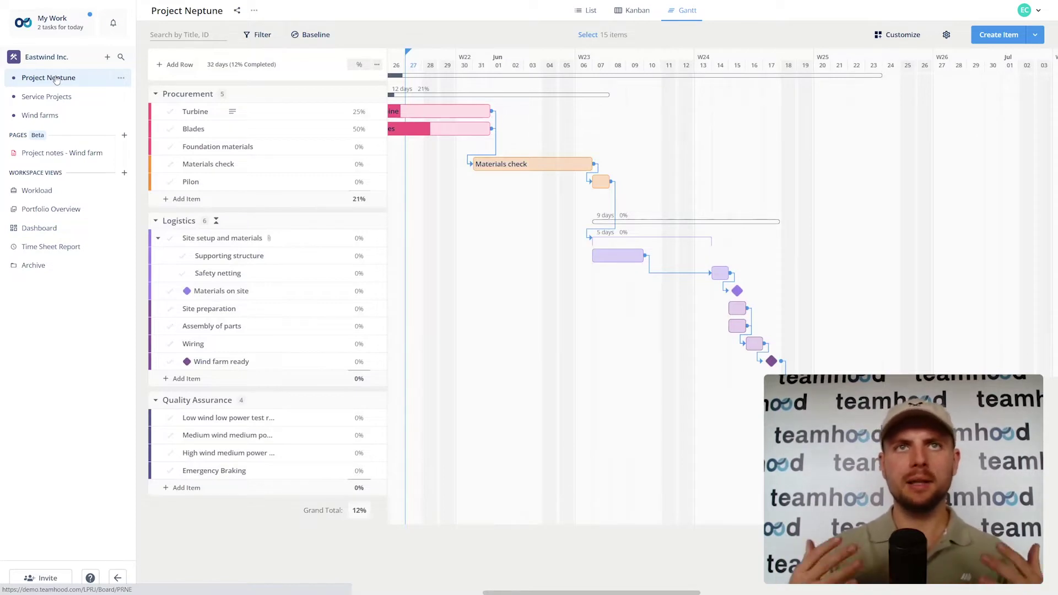
drag(529, 355, 618, 363)
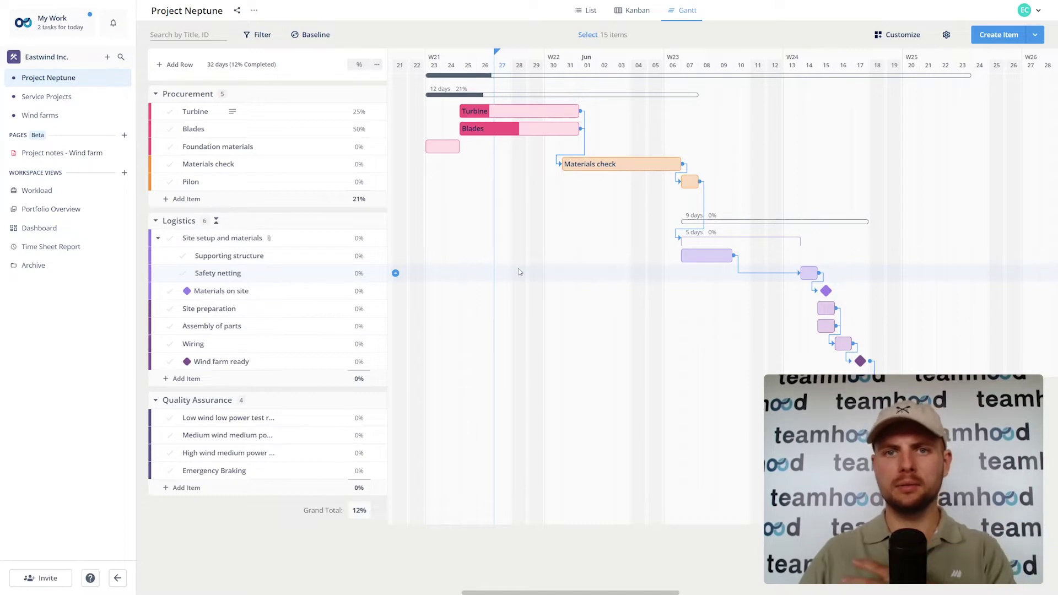
click(311, 35)
click(331, 96)
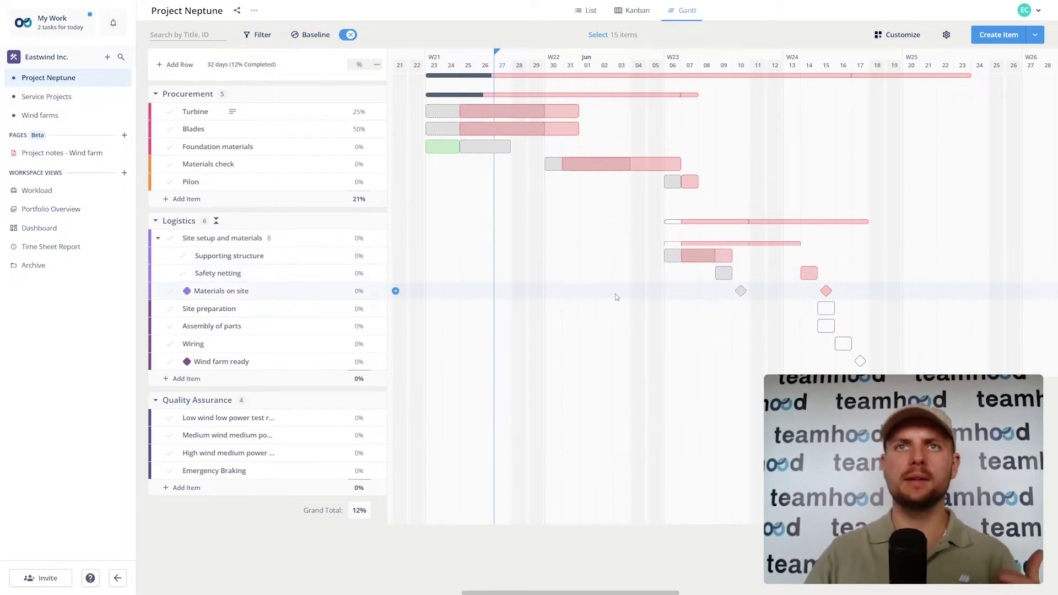
mouse_move(647, 167)
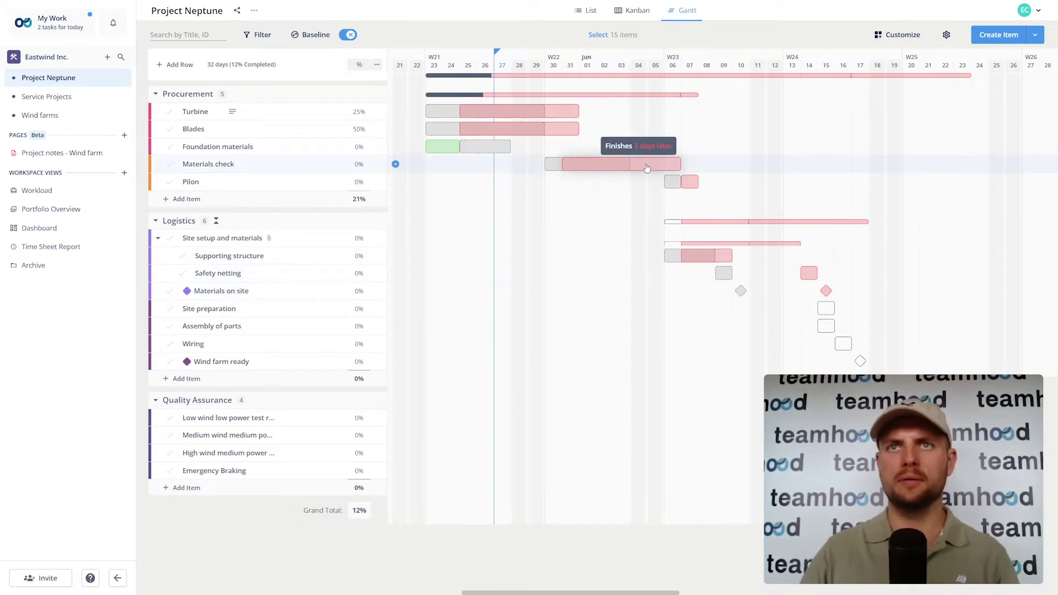
mouse_move(443, 147)
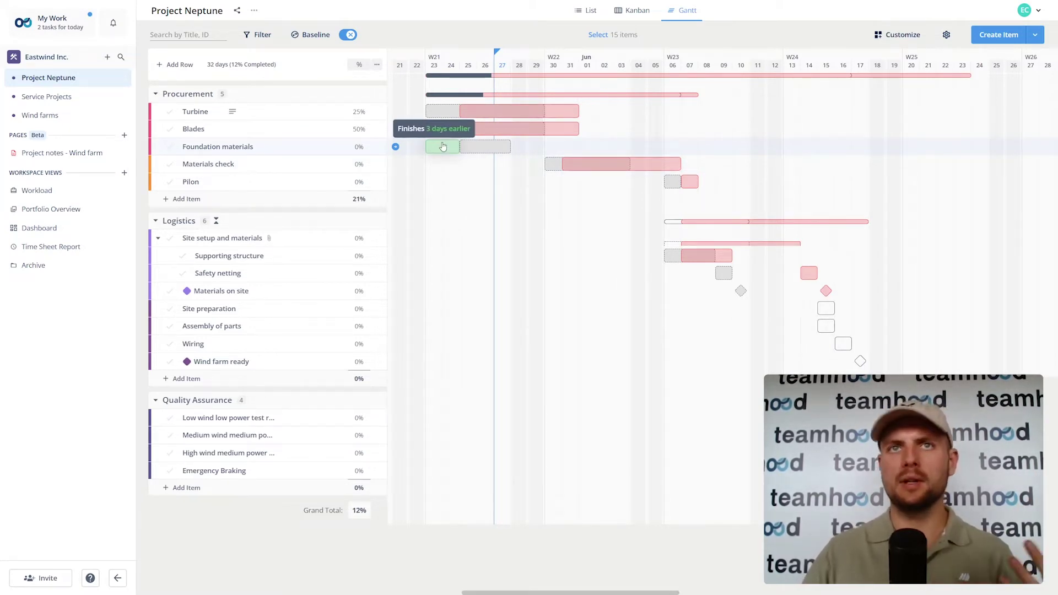
click(350, 34)
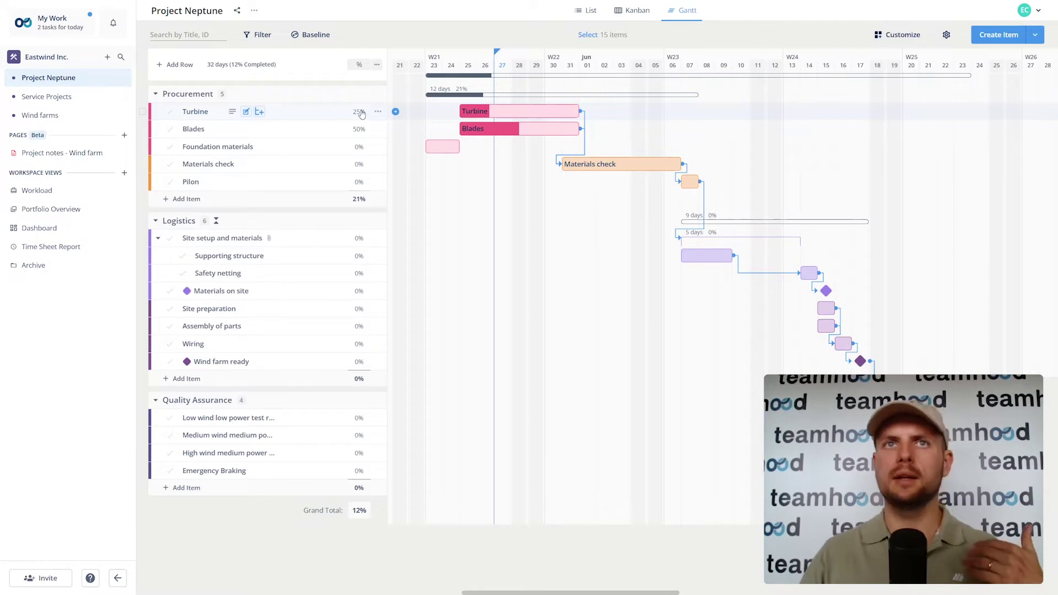
Show Assignee and Priority as columns in Project Neptune's Gantt task table.
click(376, 65)
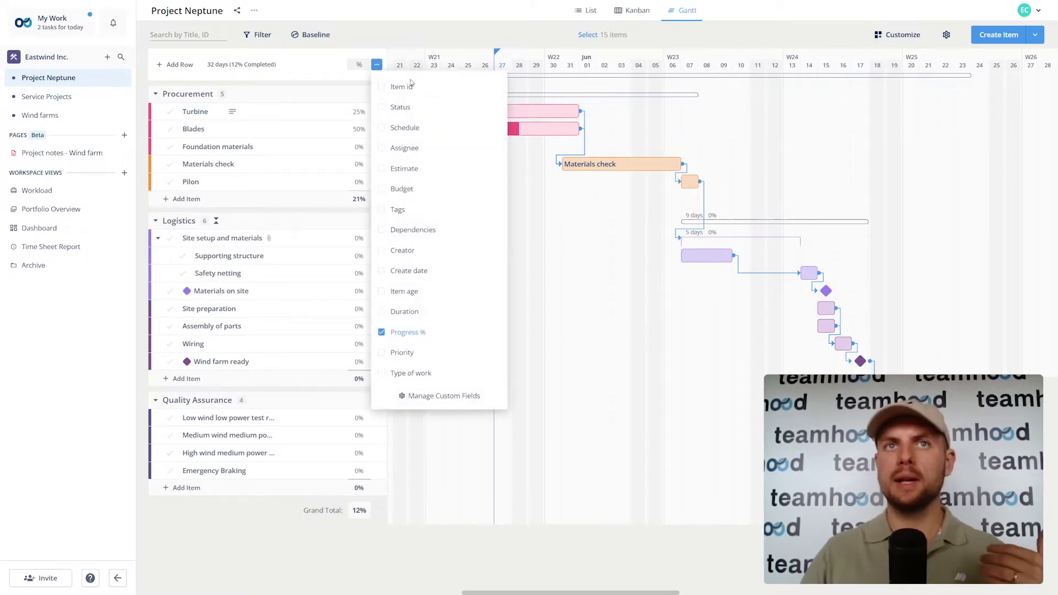
click(389, 149)
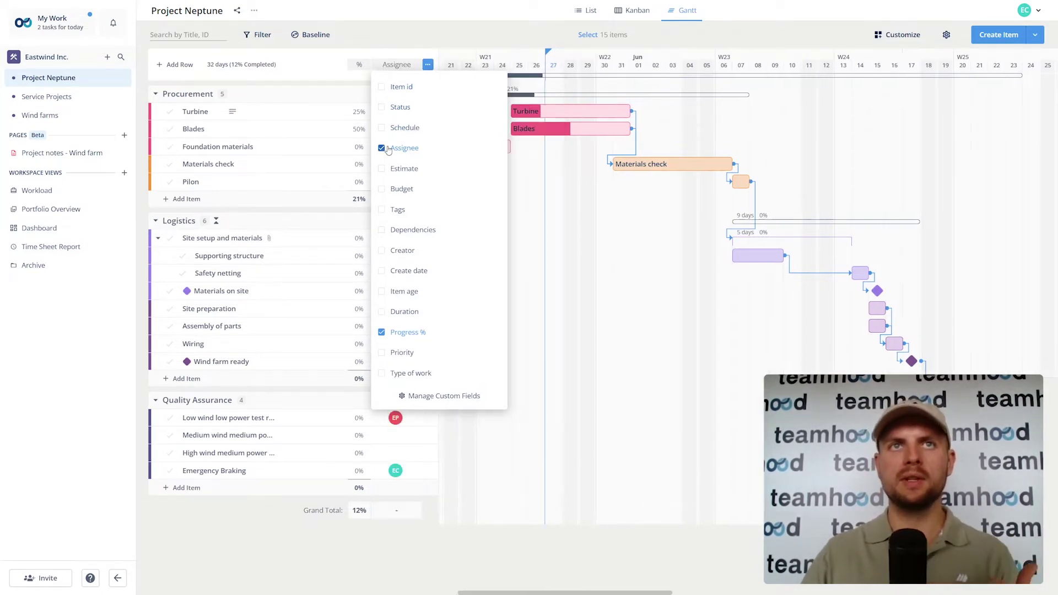
click(411, 354)
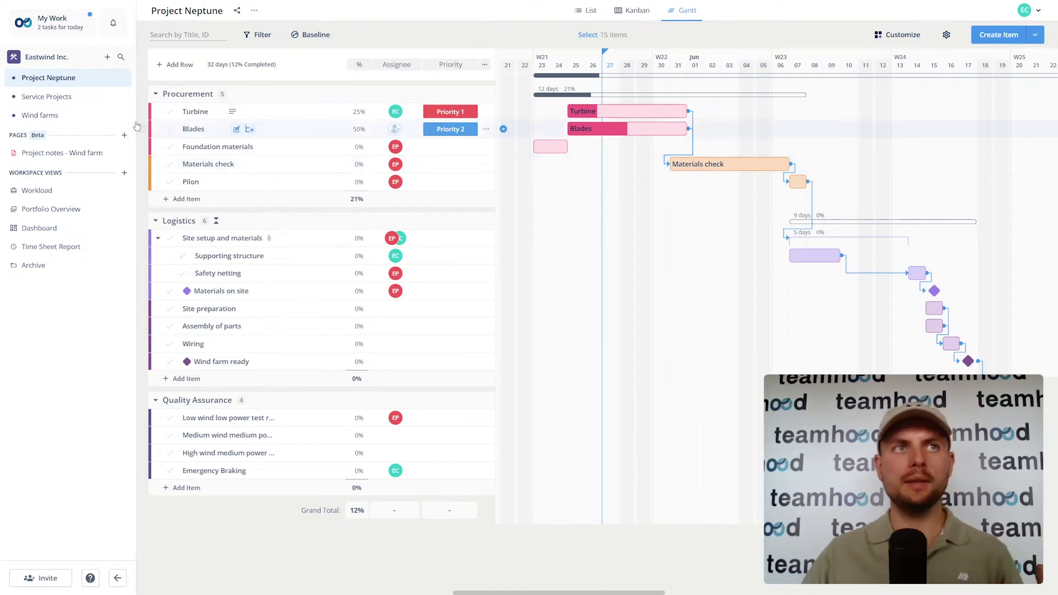
Show Priority on Service Projects cards and move Onshore Wind farm into the Project column.
click(20, 99)
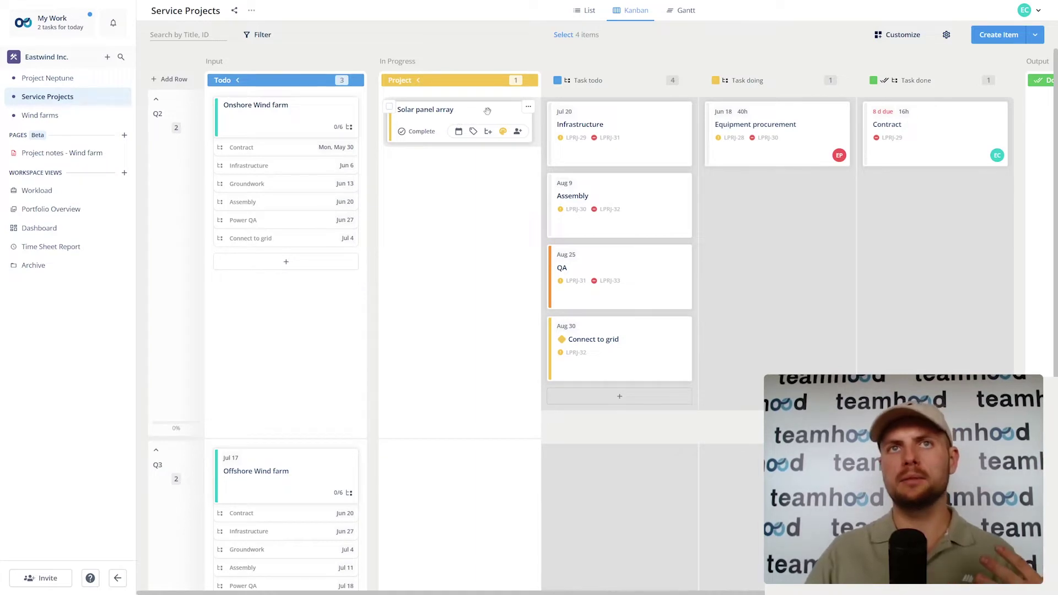
click(919, 39)
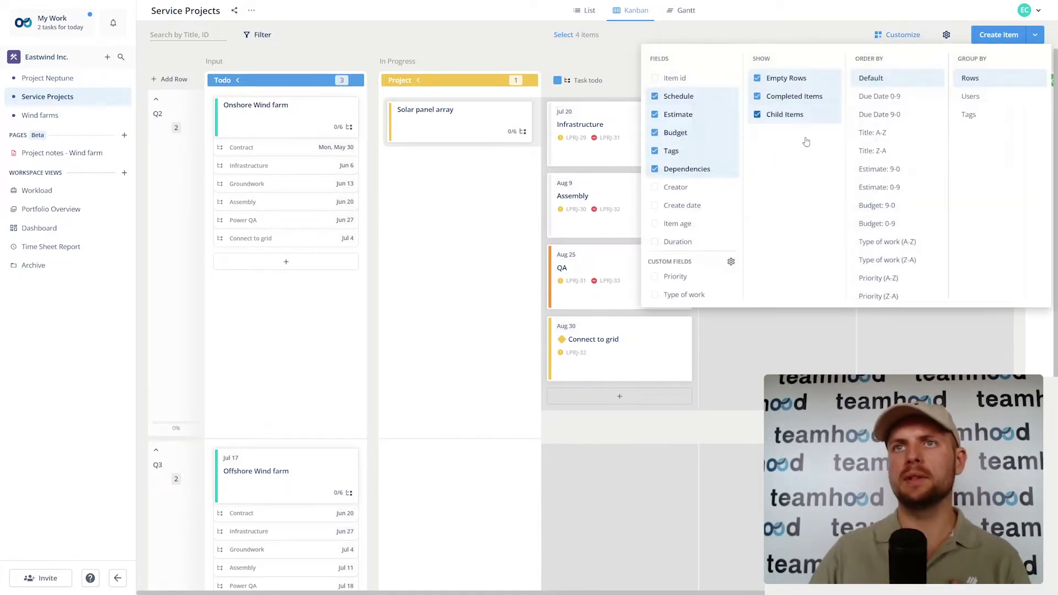
click(674, 282)
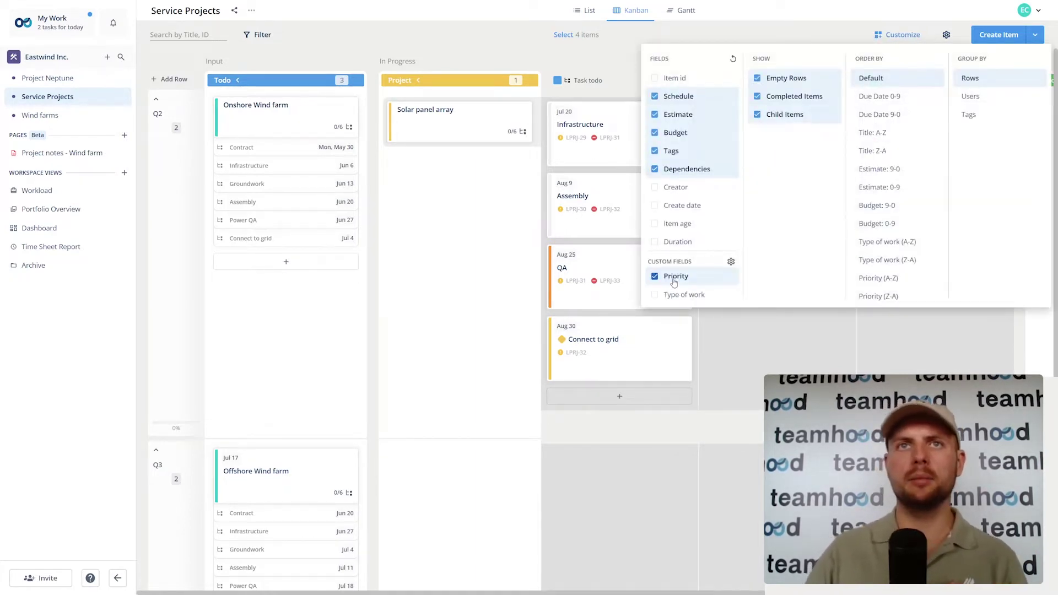
click(494, 277)
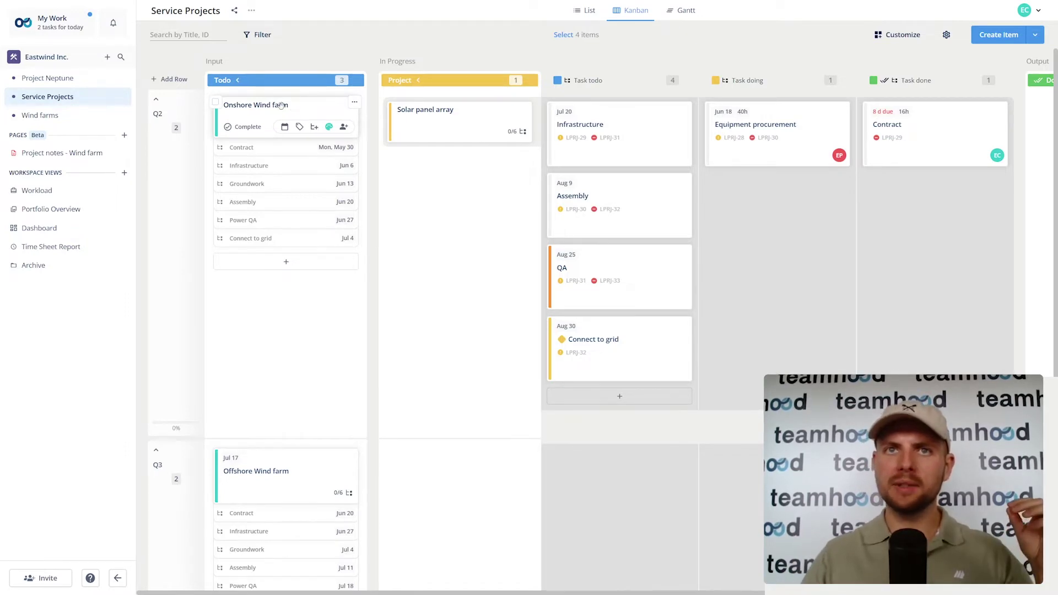
drag(294, 109, 460, 187)
Move the Contract card from Task todo into Task doing.
mouse_move(633, 154)
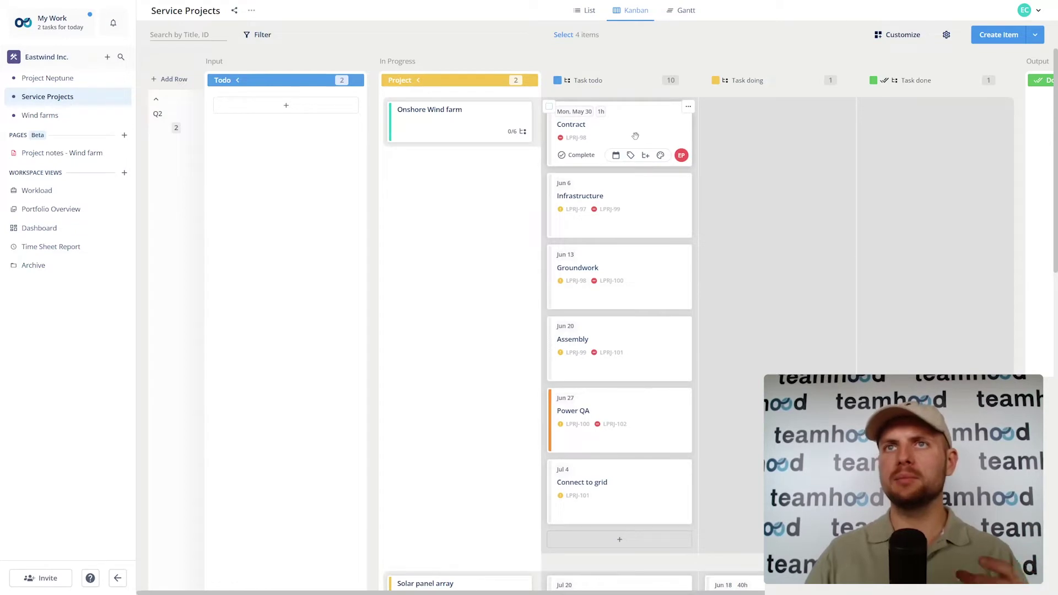
drag(639, 138, 747, 138)
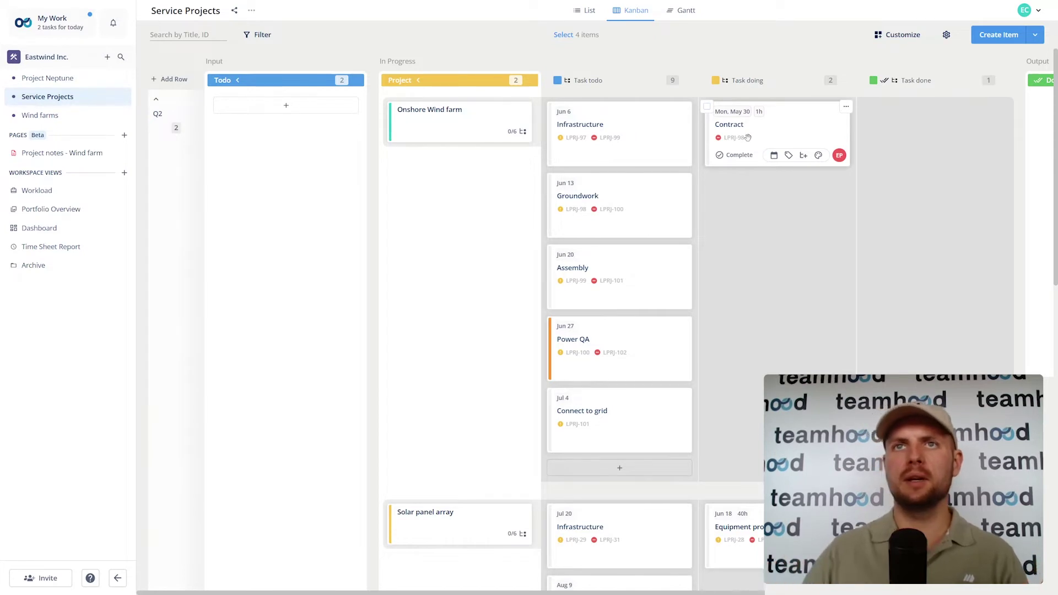
mouse_move(499, 134)
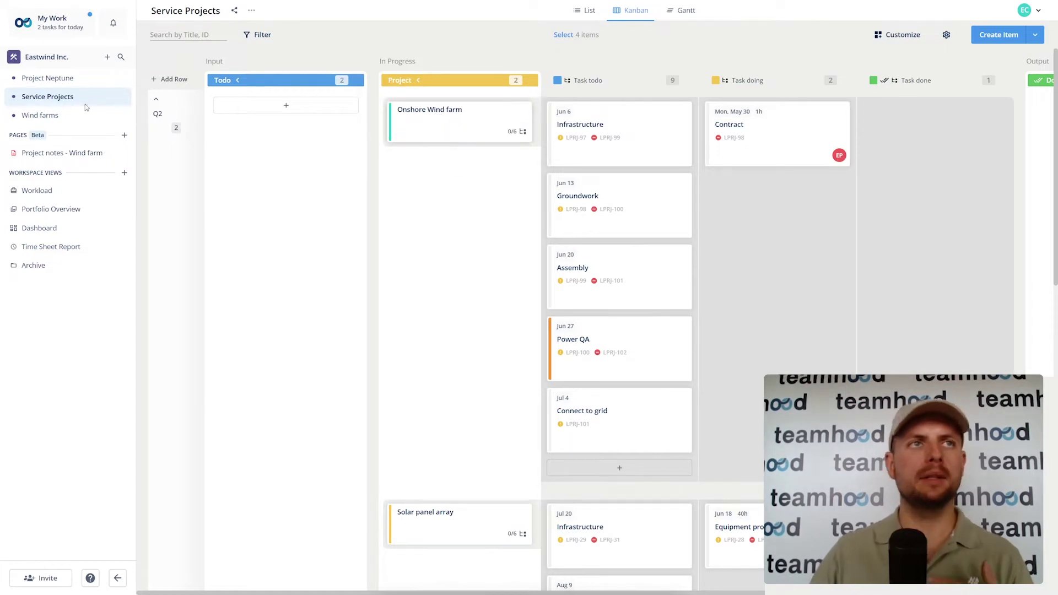
Open Project Neptune and the Site setup and materials task details.
click(50, 78)
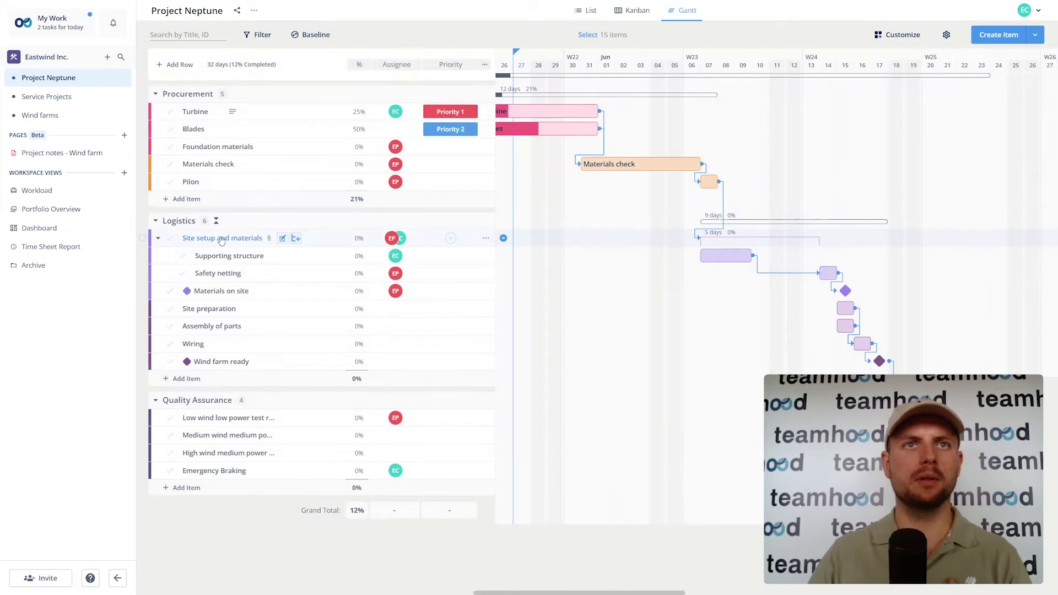
click(221, 238)
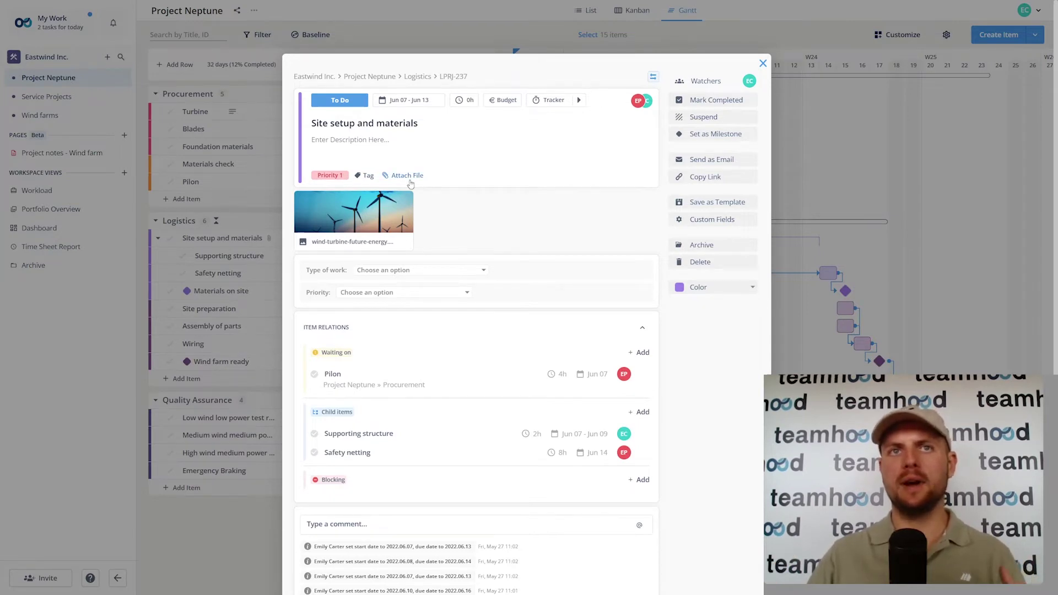
mouse_move(385, 208)
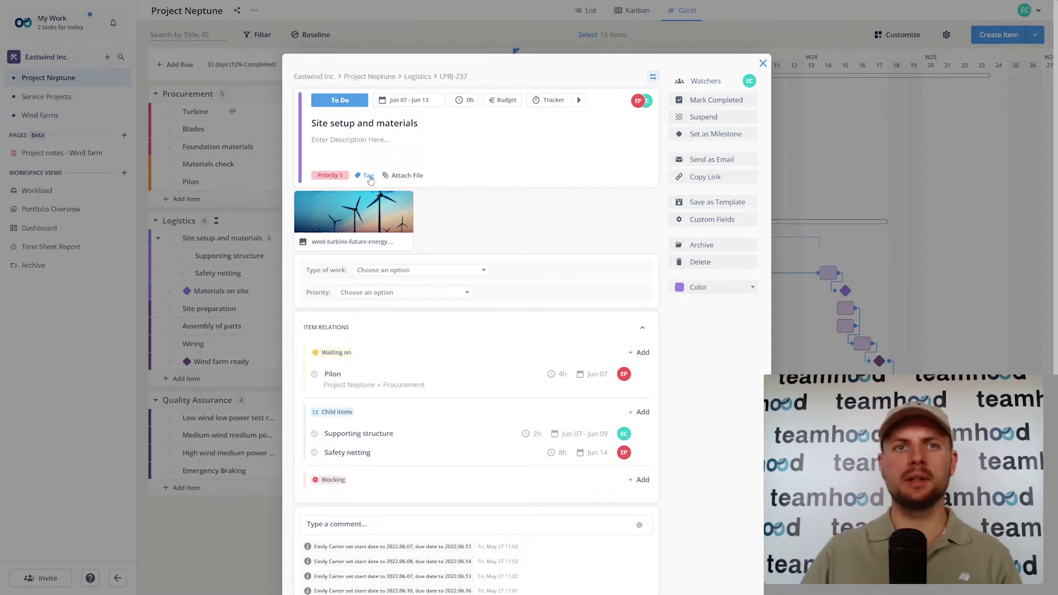
scroll(415, 364, down, 2)
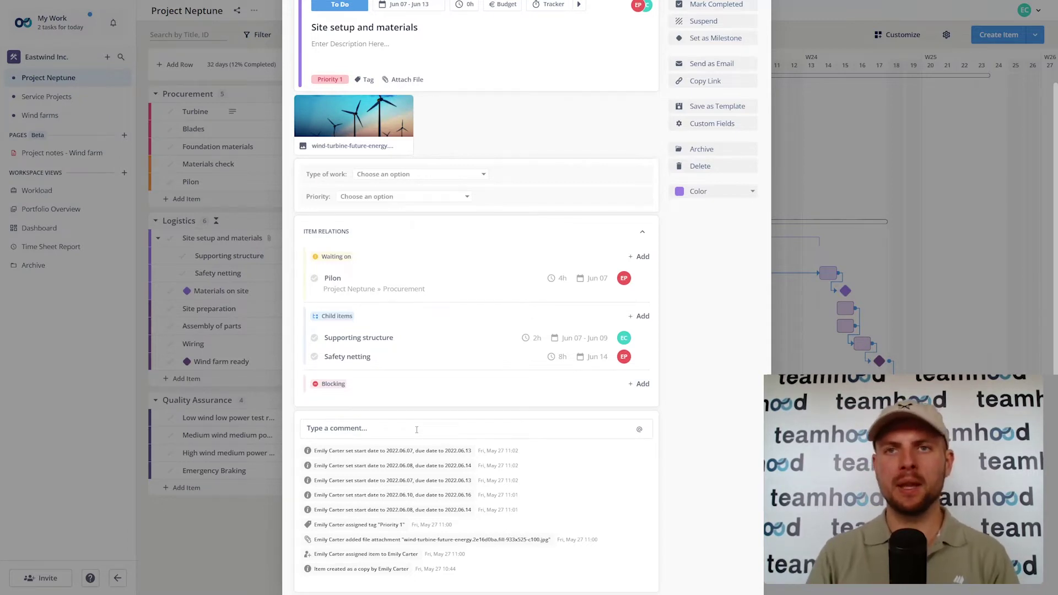
scroll(438, 263, up, 2)
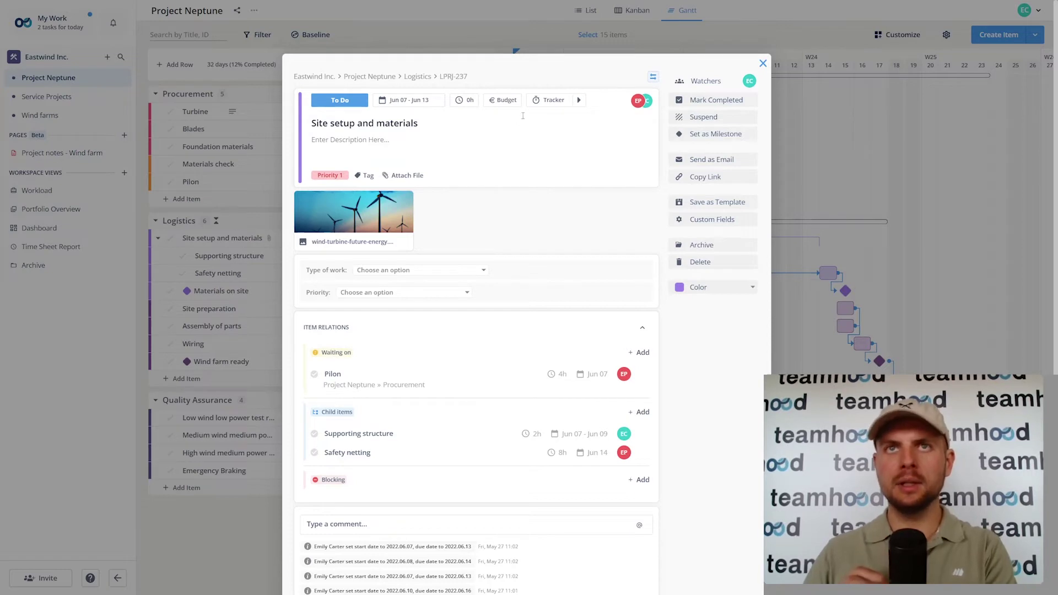
Log 60 minutes on Site setup and materials in the Tracker, then close the item details.
click(553, 101)
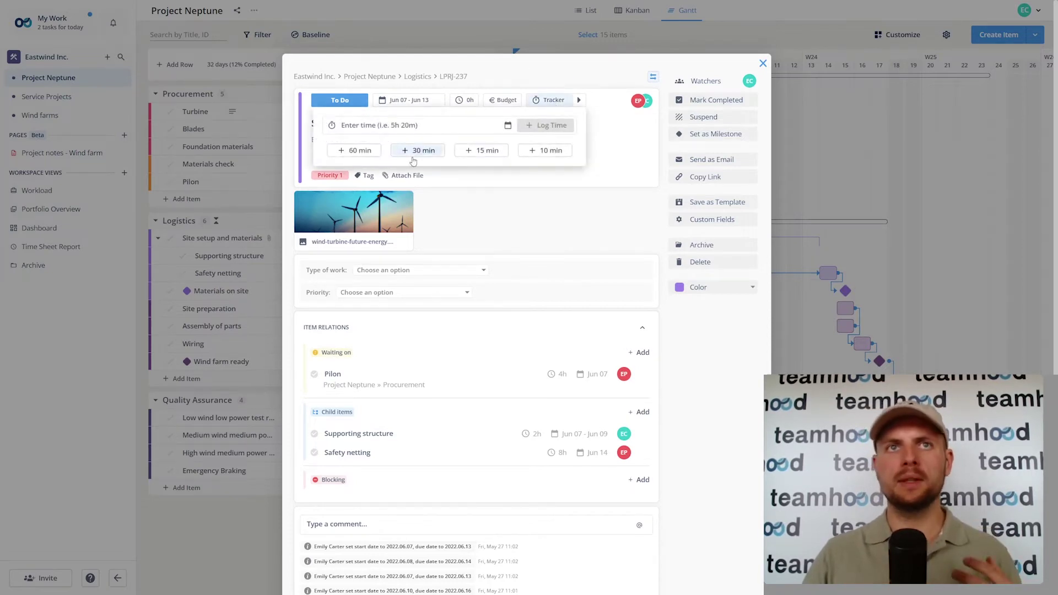
click(378, 152)
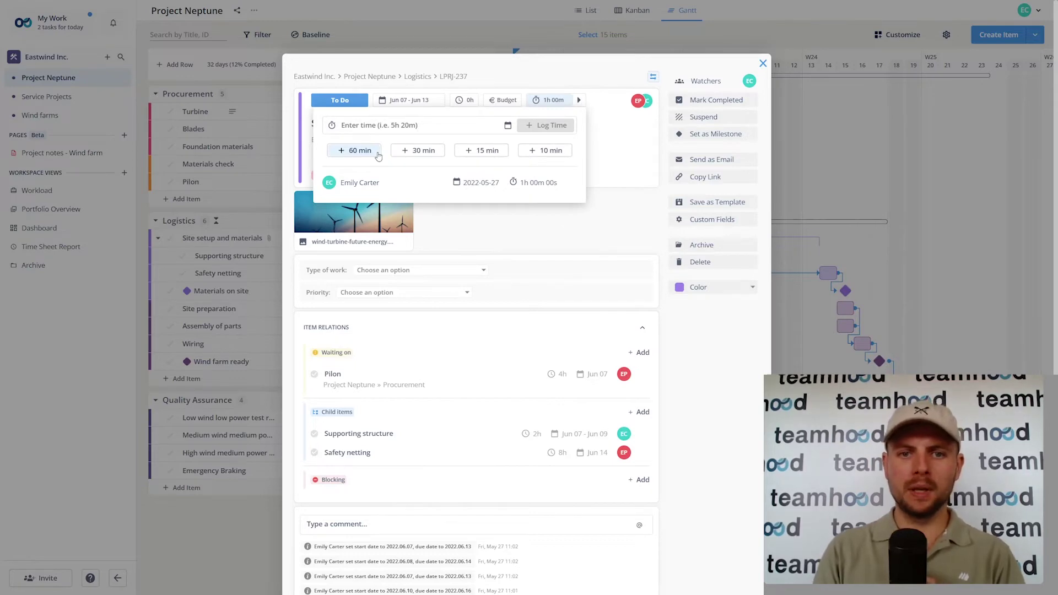
click(846, 118)
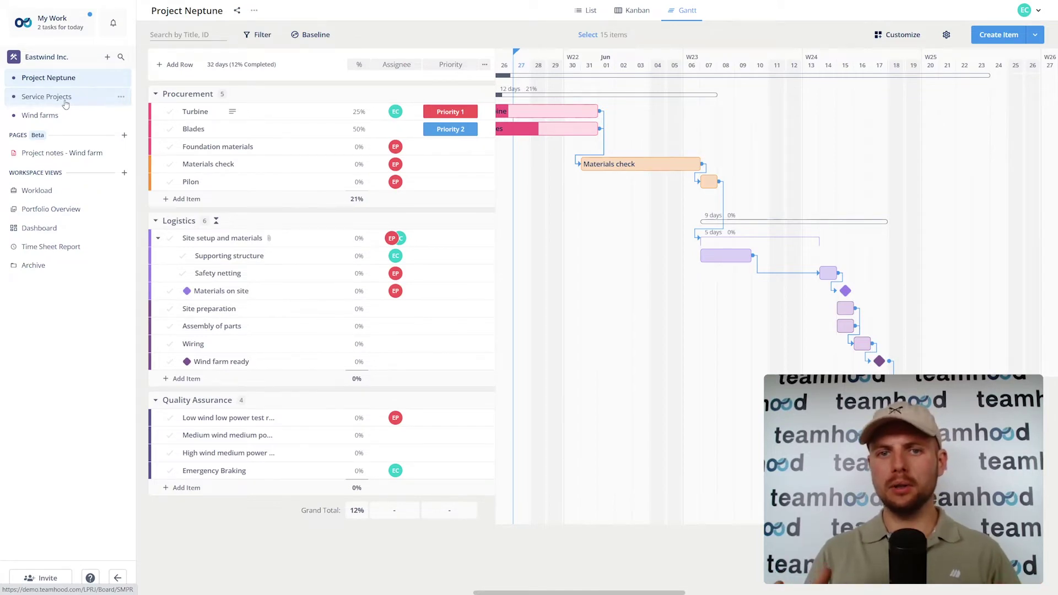
Open Workload and move the 8h Safety netting task into Unassigned Tasks.
click(76, 195)
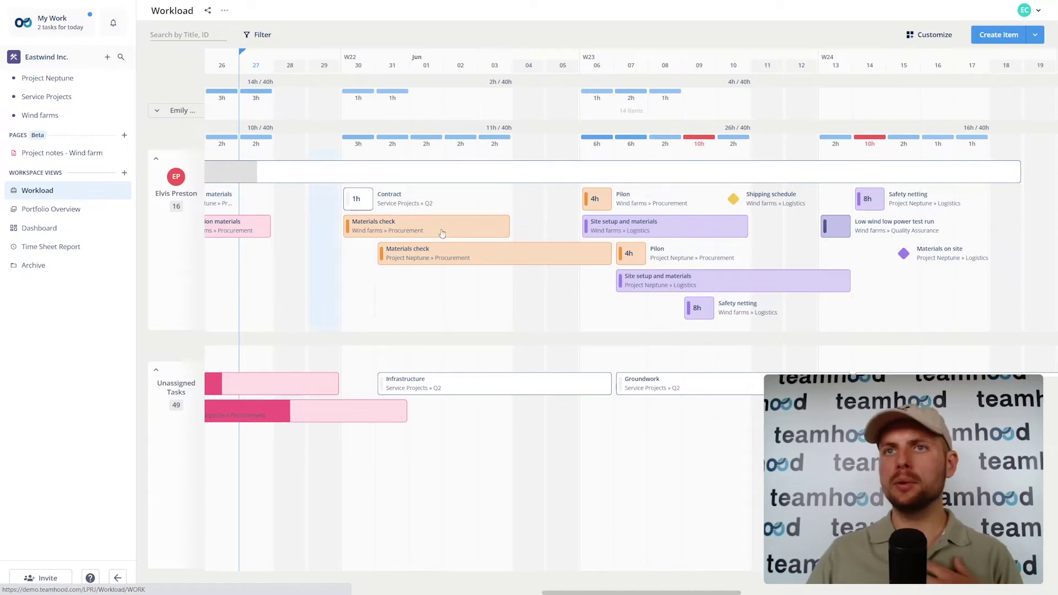
drag(696, 310, 798, 380)
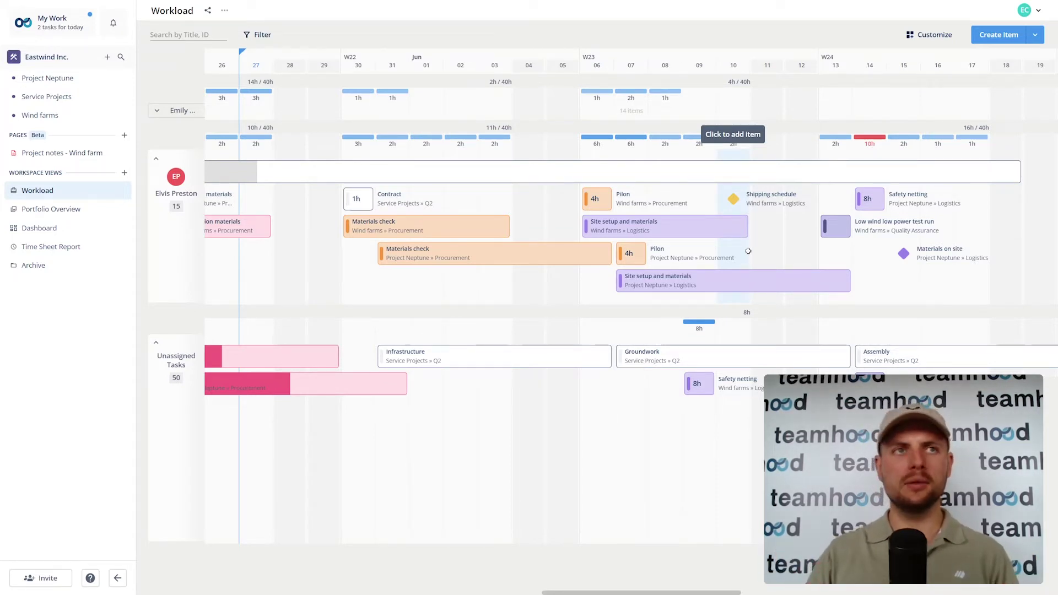
Set the Workload's Group by option to Tags and review the tag groups.
click(932, 35)
click(894, 96)
scroll(432, 143, down, 8)
click(187, 57)
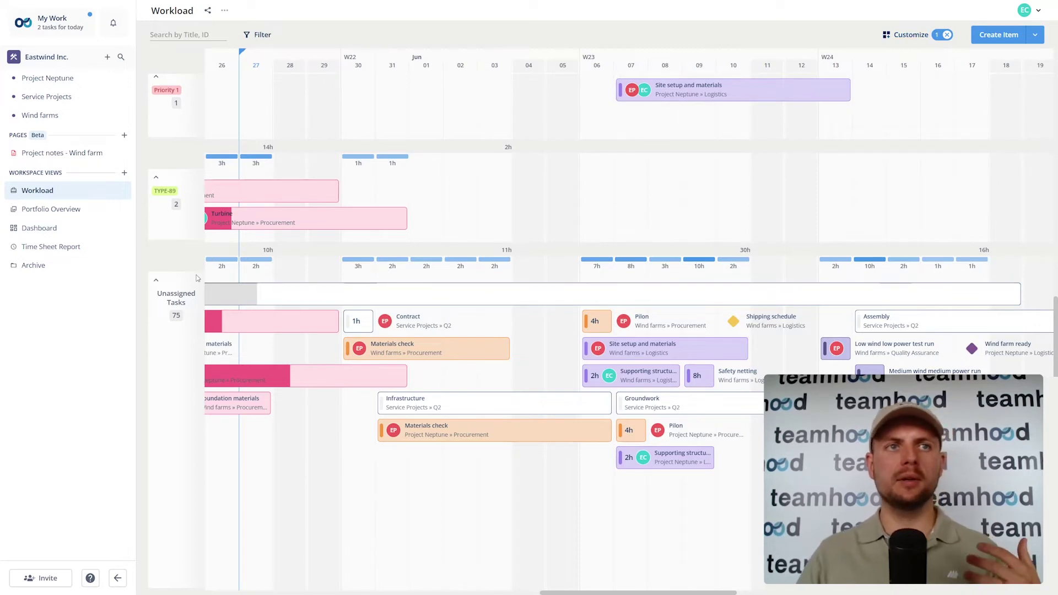
Remove the tag grouping to regroup the workload by team member, checking a member's work hours unchanged.
click(946, 36)
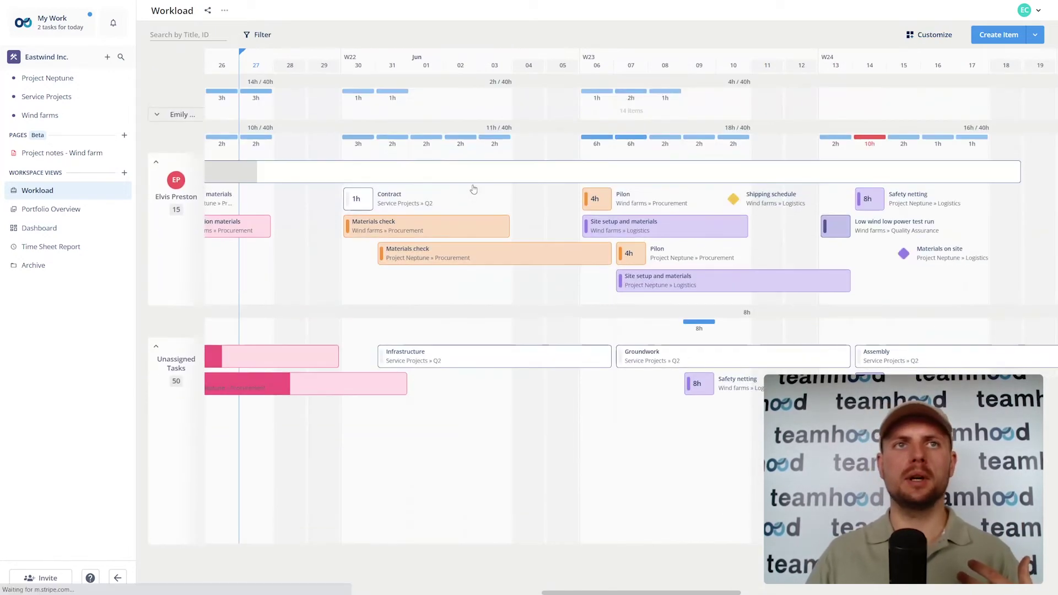
click(188, 159)
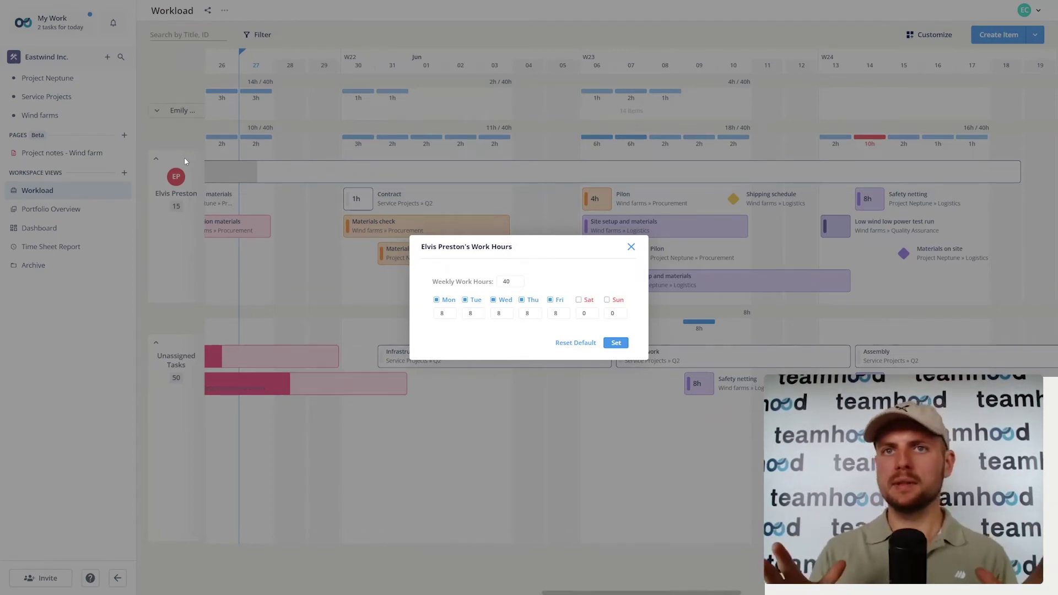
click(185, 268)
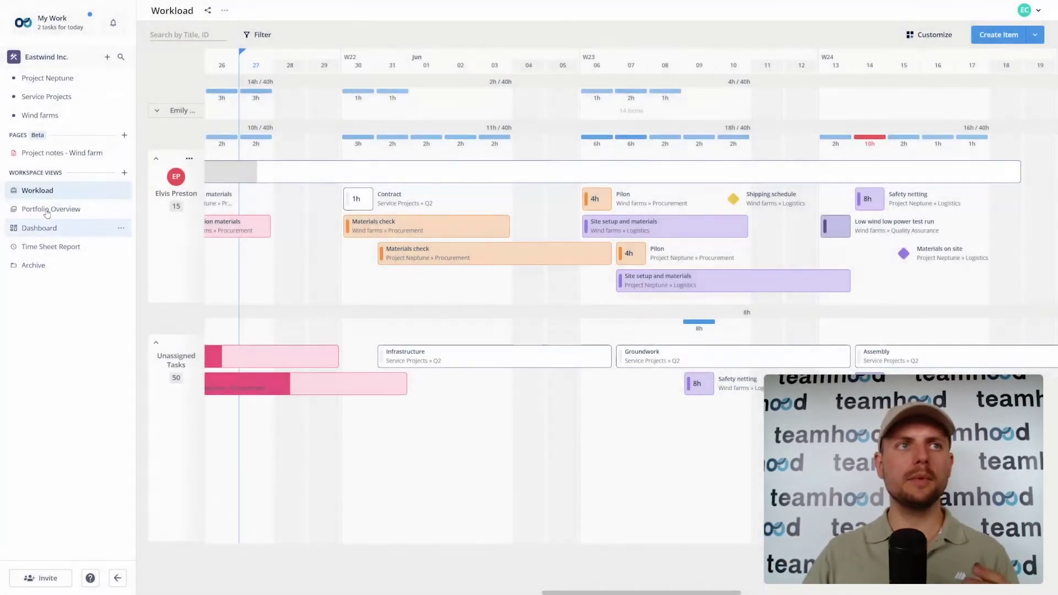
click(46, 213)
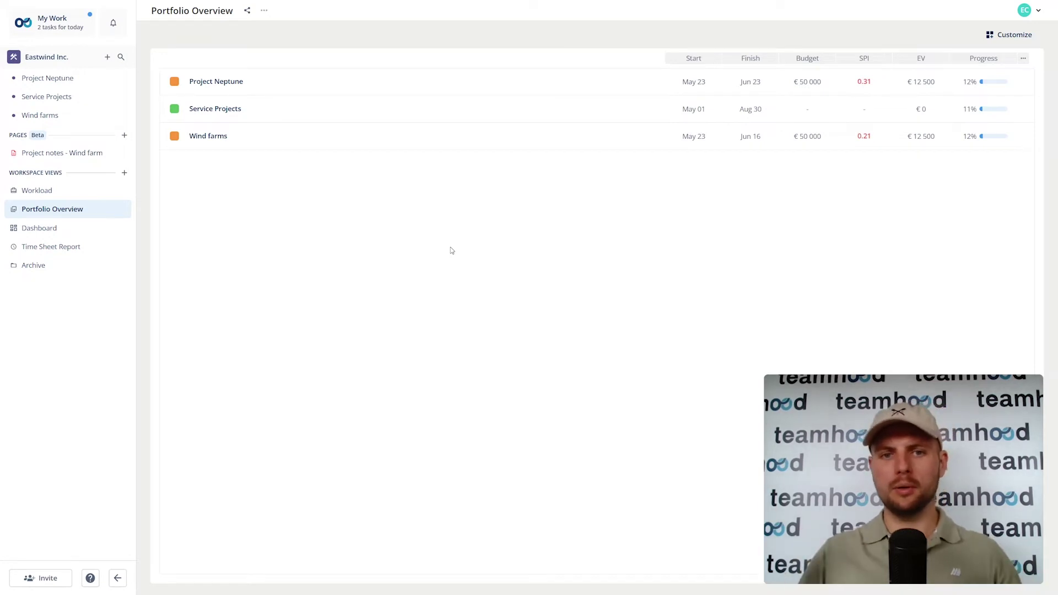
Open the workspace Dashboard and scroll through its item progress, budget and due-item widgets.
click(53, 229)
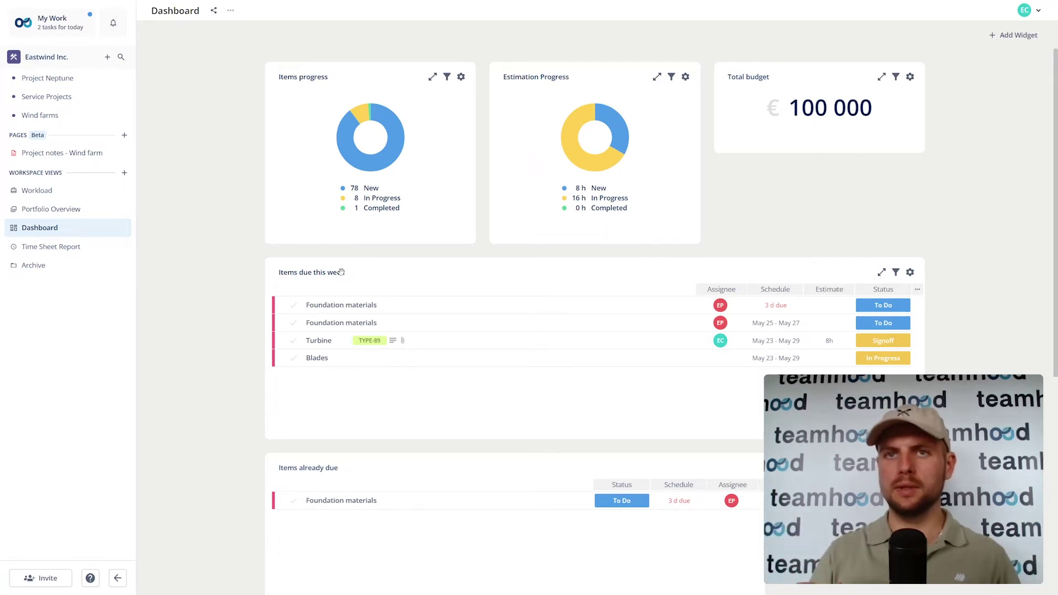
scroll(352, 293, down, 3)
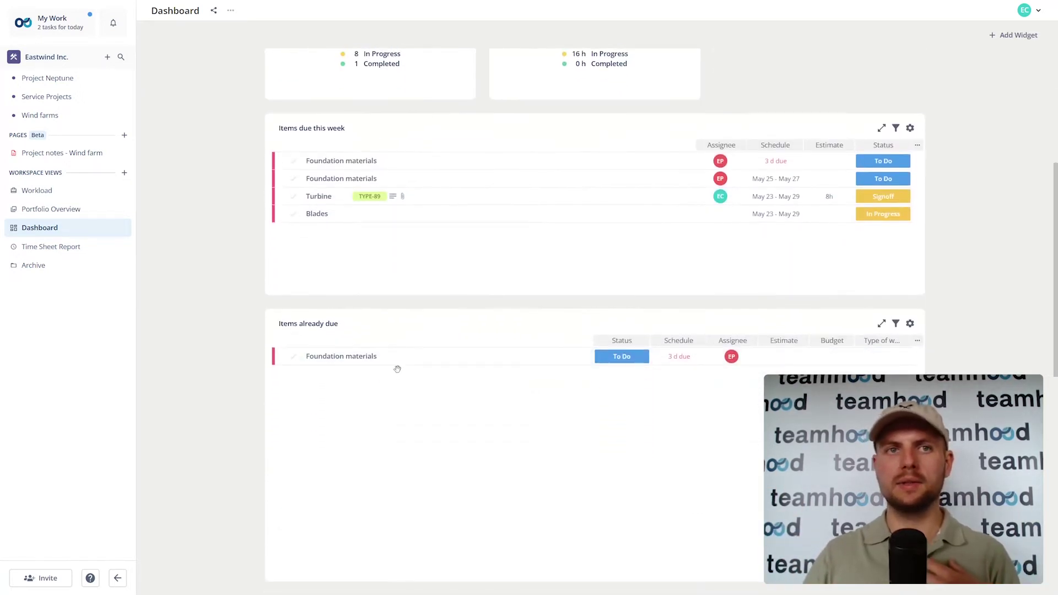
scroll(348, 314, up, 1)
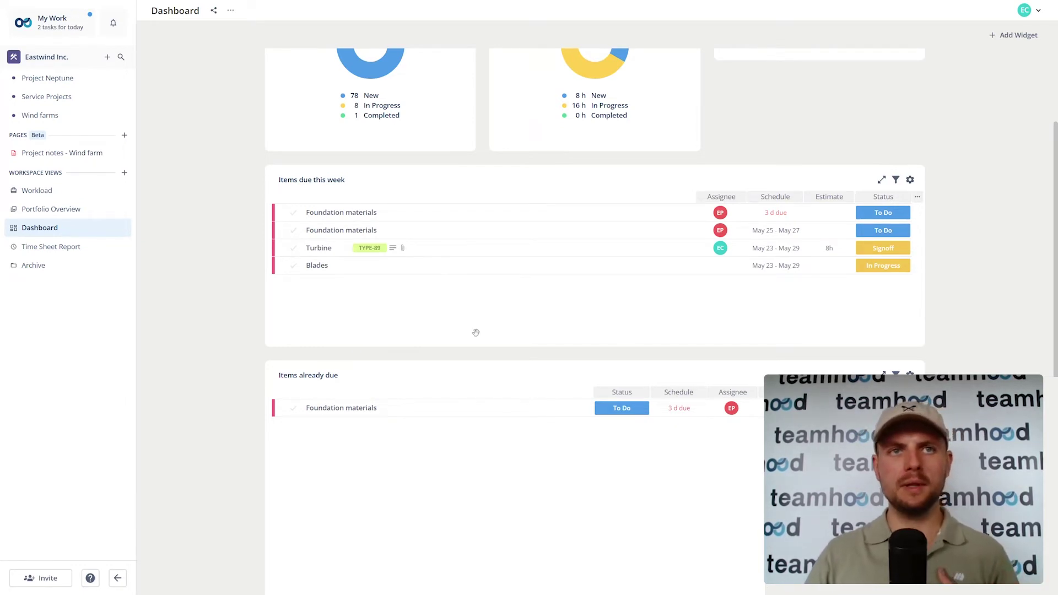
Open the Time Sheet Report showing May 27's logged items across all boards.
click(87, 248)
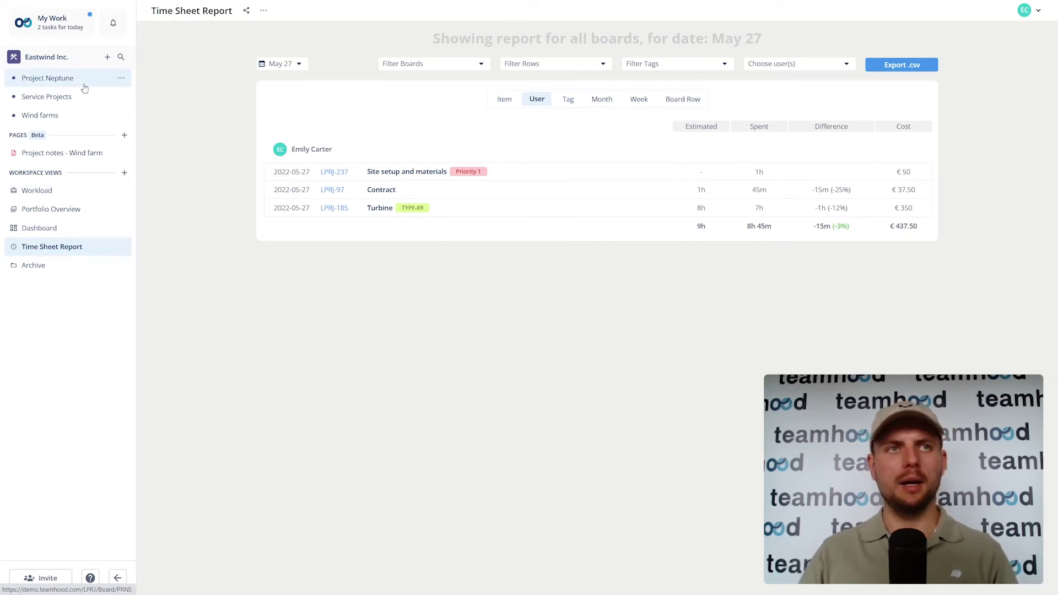
Open the 'Project notes - Wind farm' page from the sidebar's Pages list.
click(78, 157)
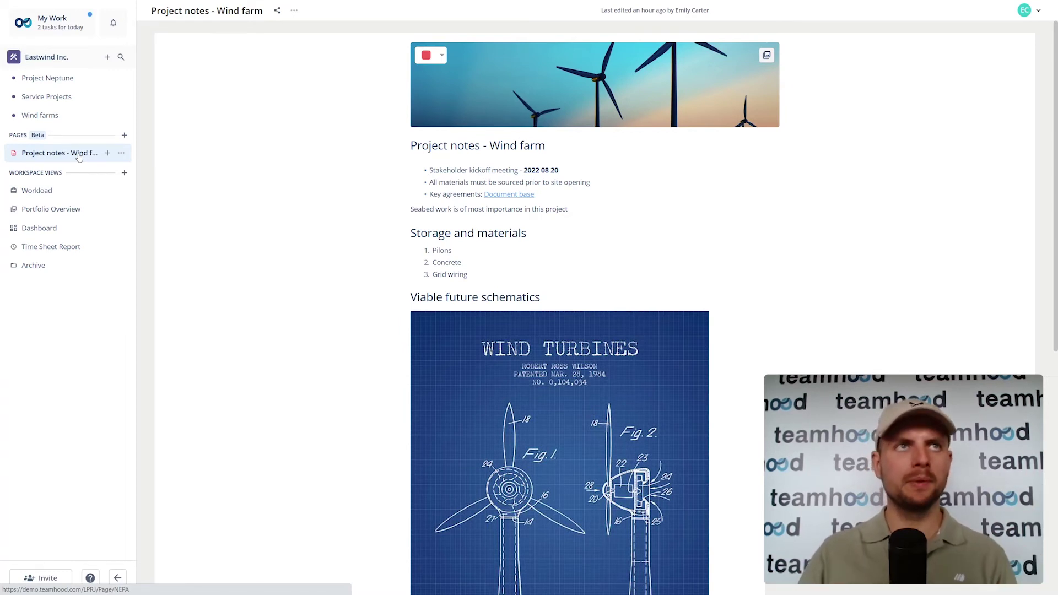
Go to the My Work home page with comments, workspaces and May 27 agenda.
click(55, 36)
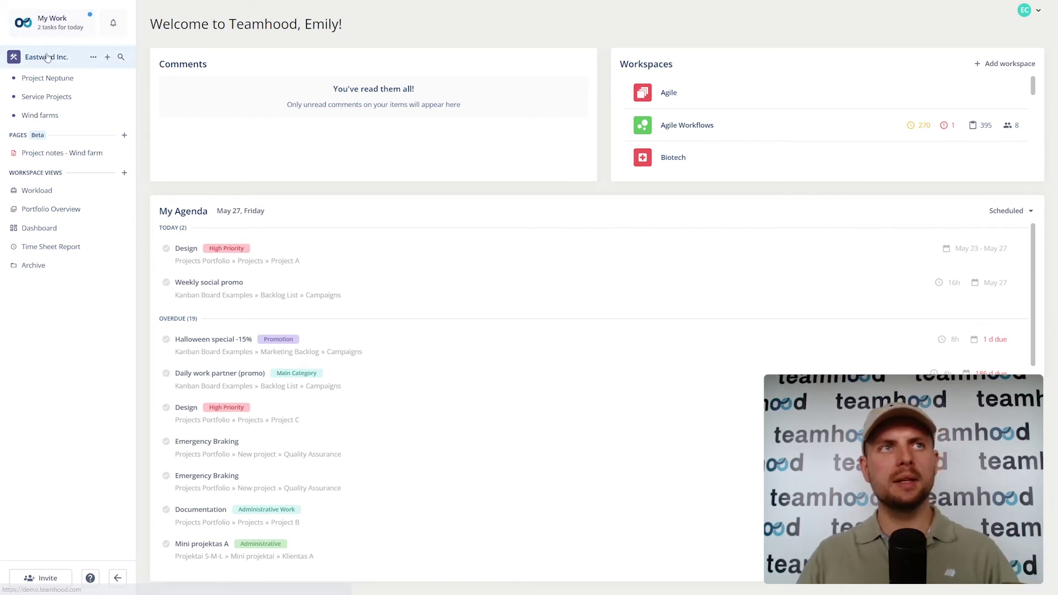
Open Project Neptune's Gantt timeline and bring up the Eastwind Inc. workspace menu.
click(49, 83)
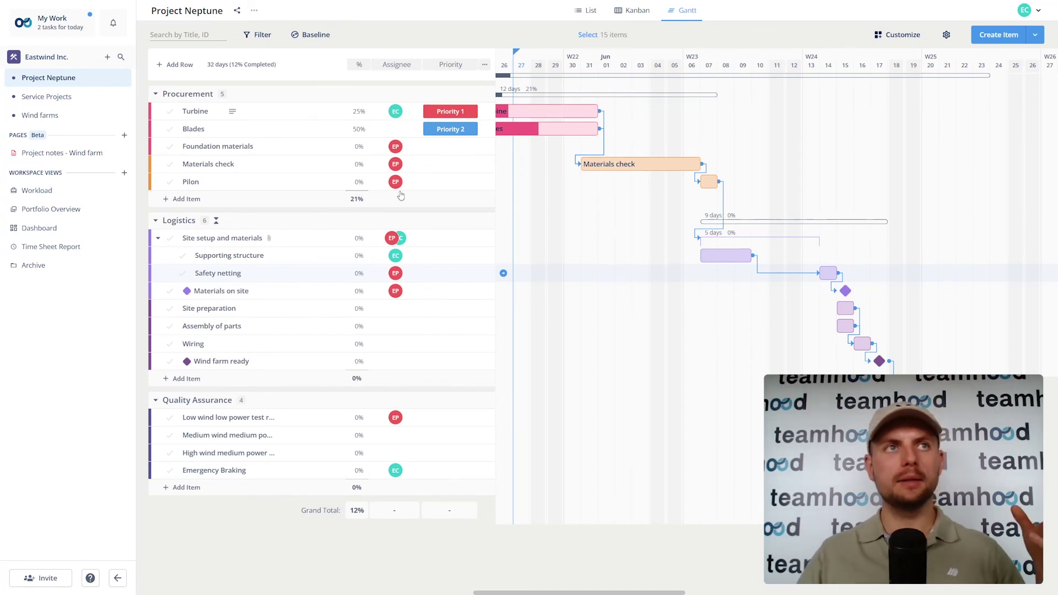
click(57, 55)
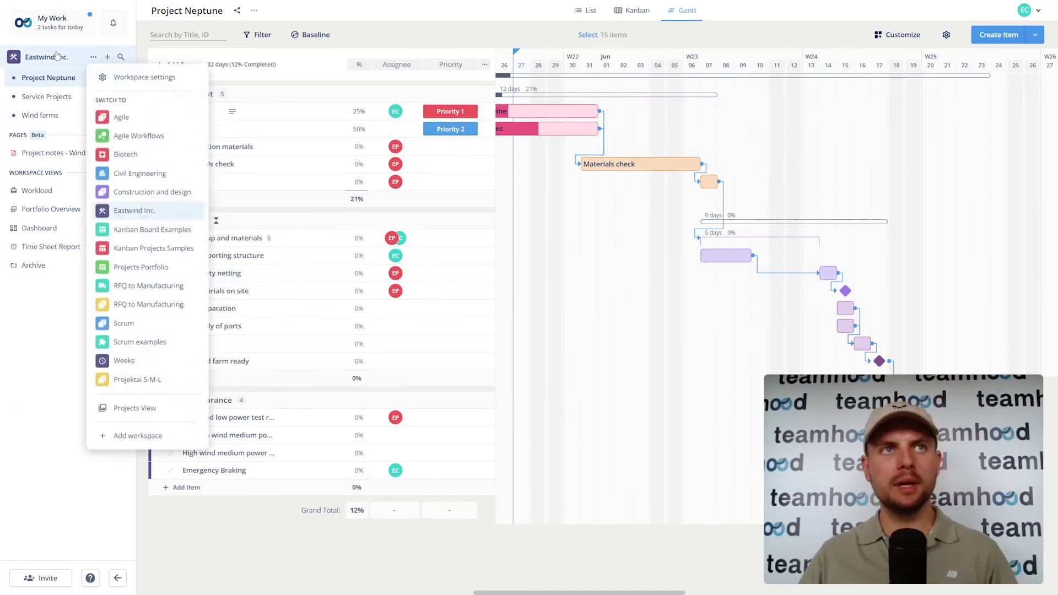
Review Eastwind Inc.'s Type of work and Priority custom fields, tags, and item templates.
click(138, 76)
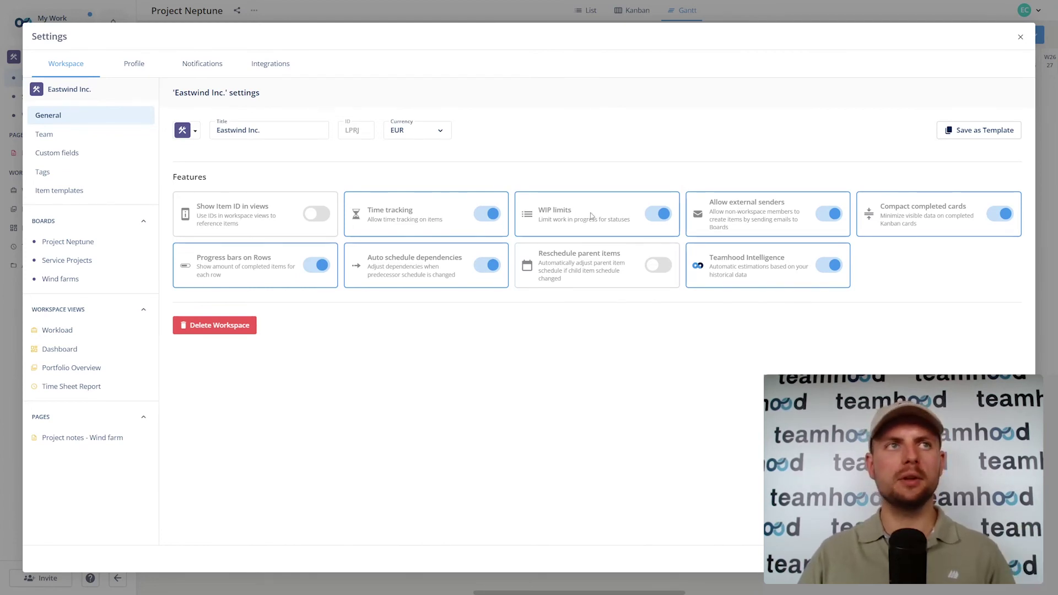
click(91, 155)
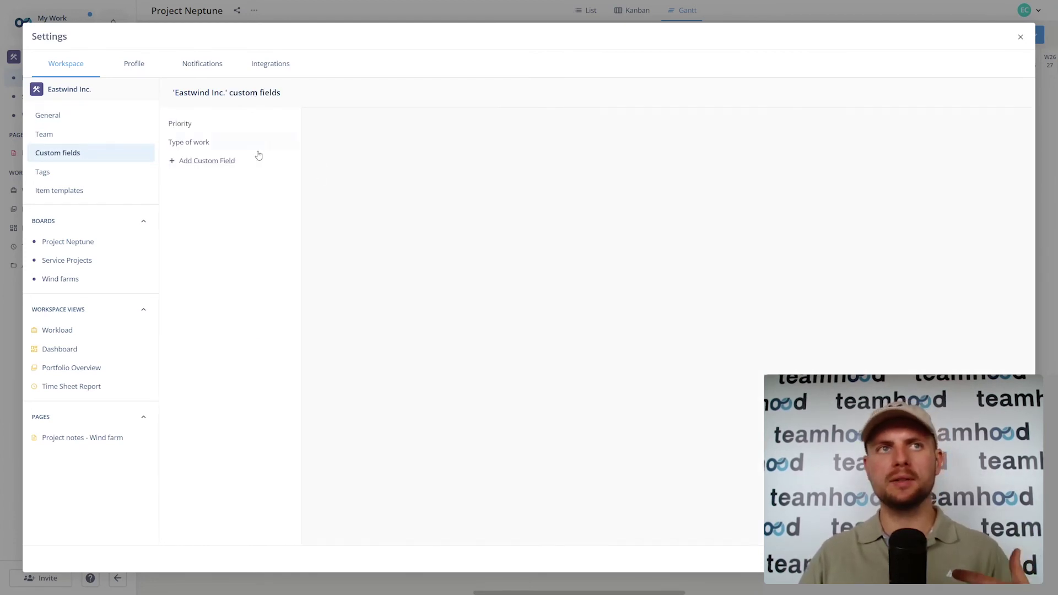
click(188, 142)
click(207, 130)
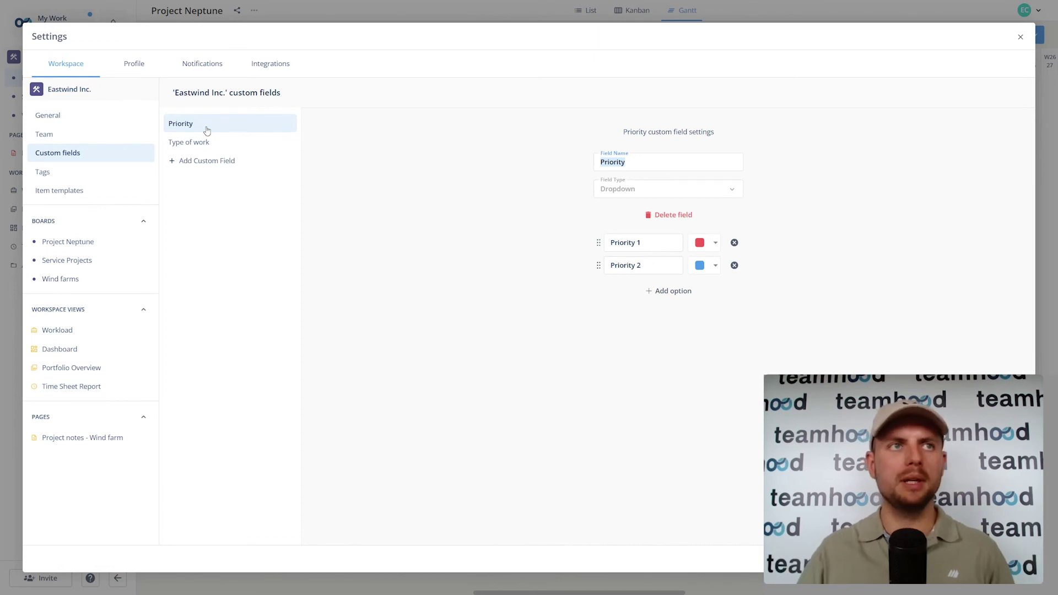
click(94, 174)
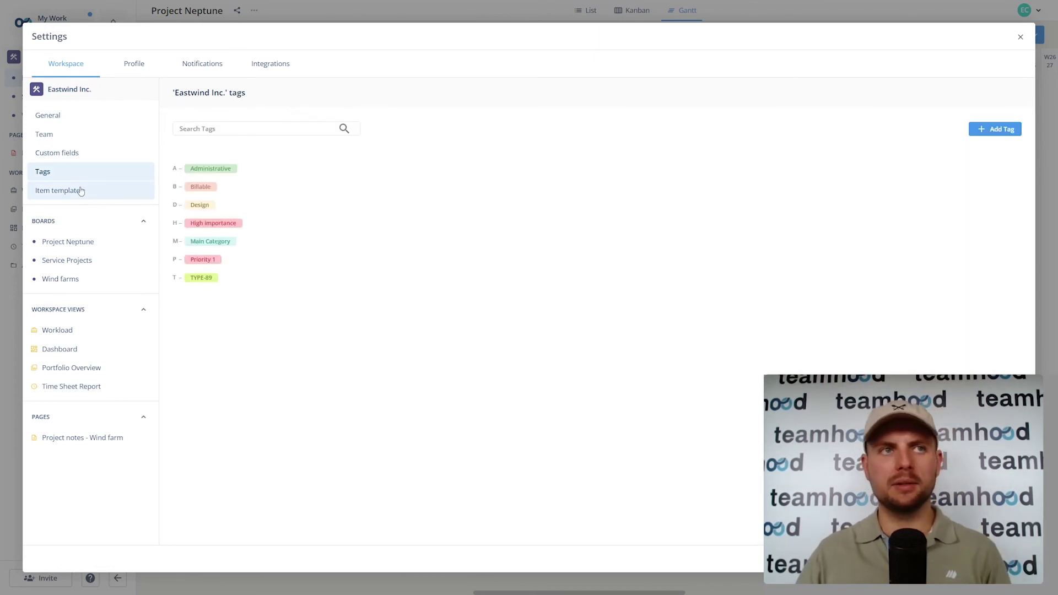
click(80, 190)
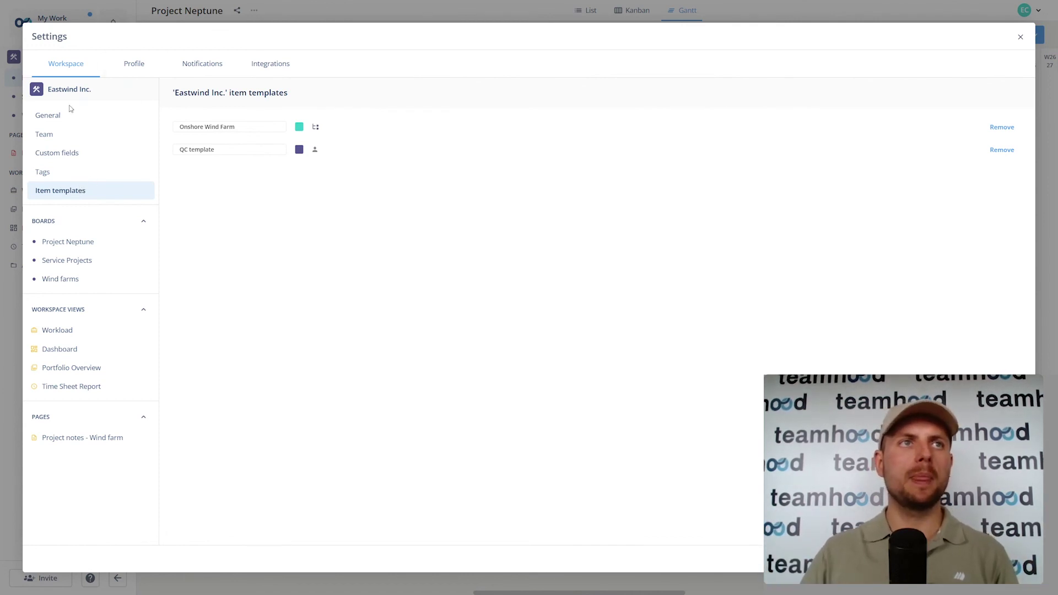
Show the Eastwind Inc. Team list with its two users, admin rate and pending invite.
click(58, 135)
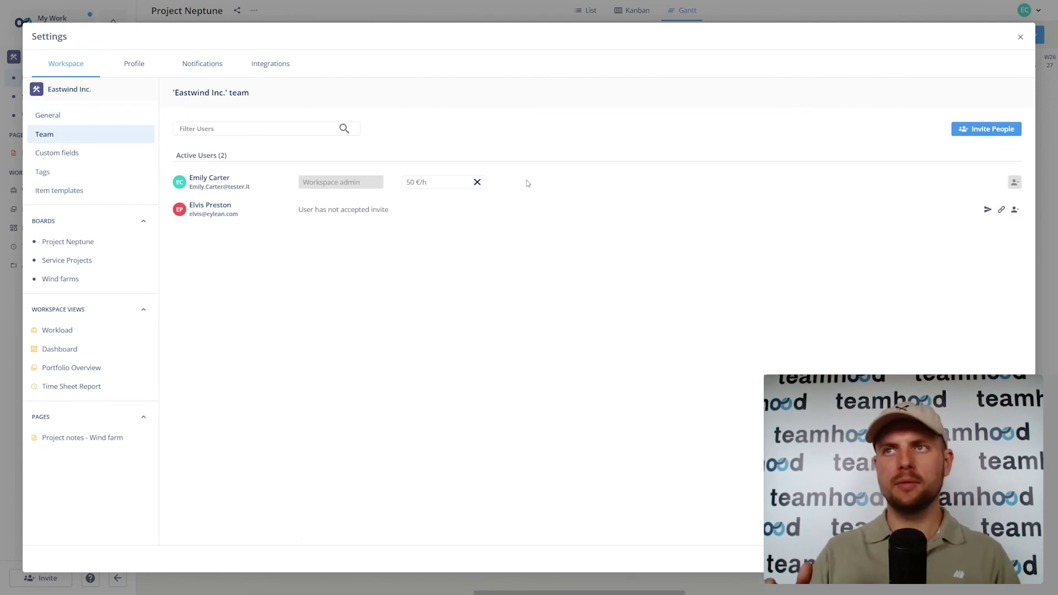